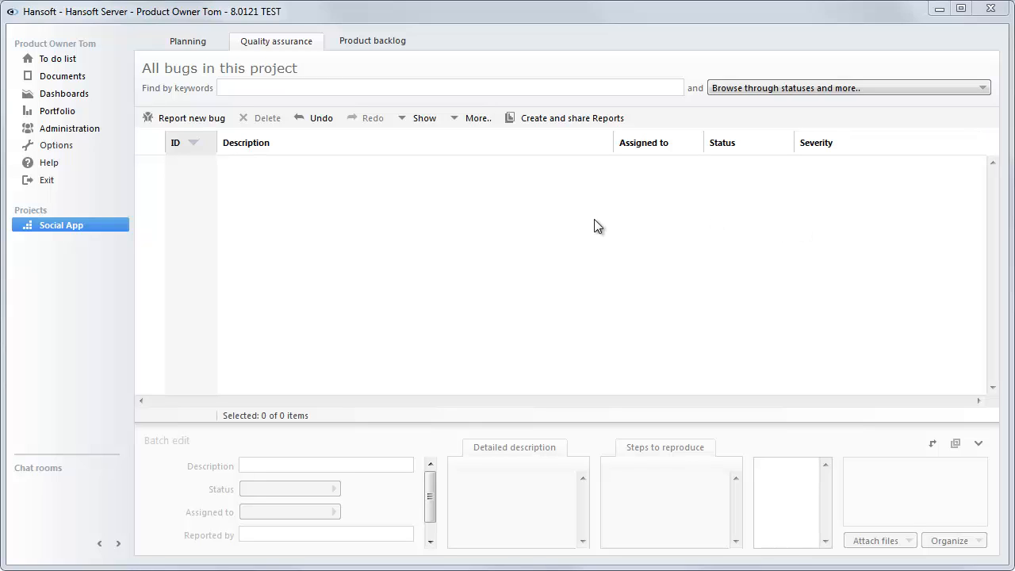
# Open the bug workflow customization for the project and look over its statuses and transitions.
pyautogui.click(473, 121)
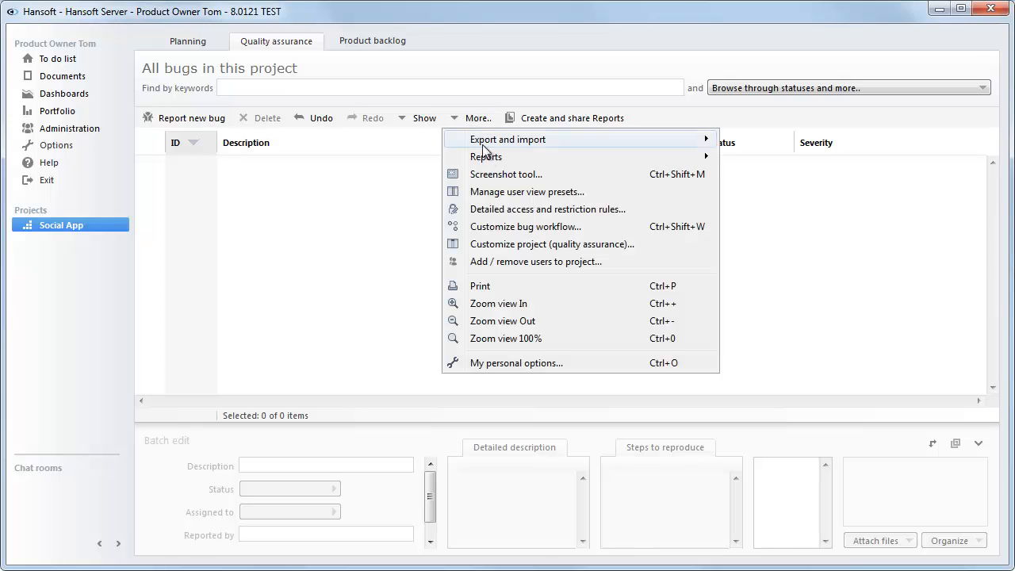
pyautogui.click(505, 227)
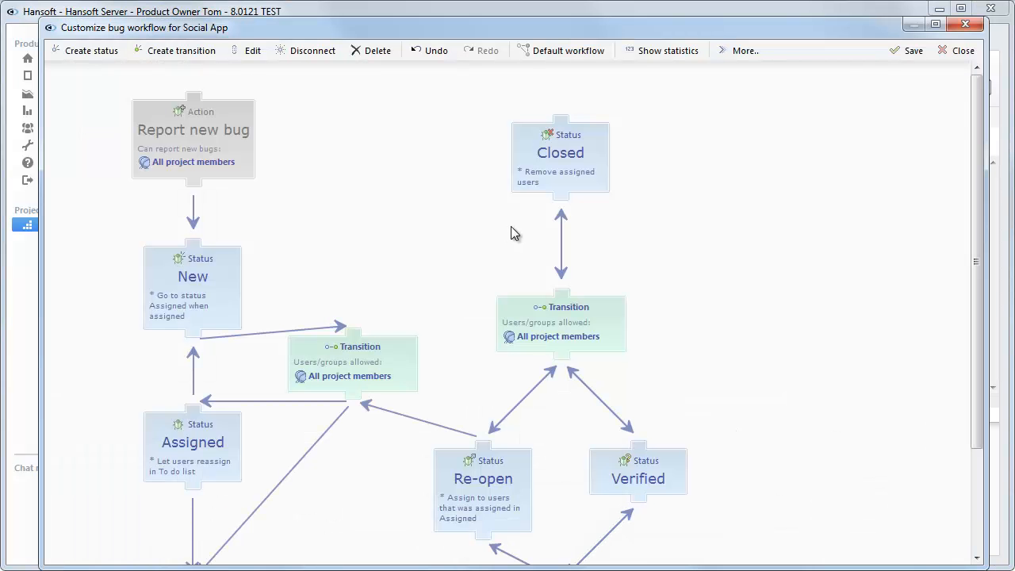
pyautogui.scroll(-5, 506, 227)
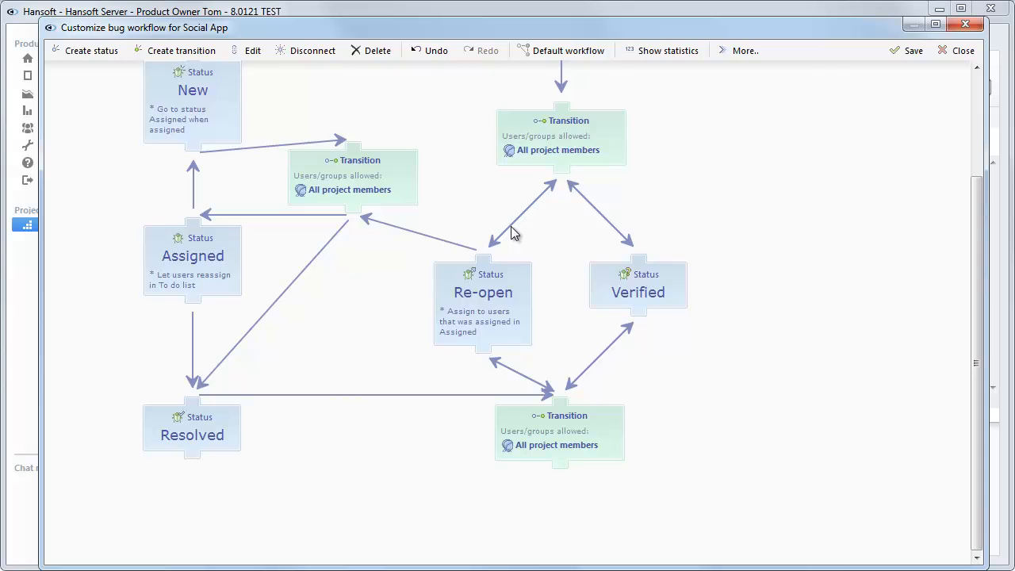
pyautogui.scroll(3, 511, 226)
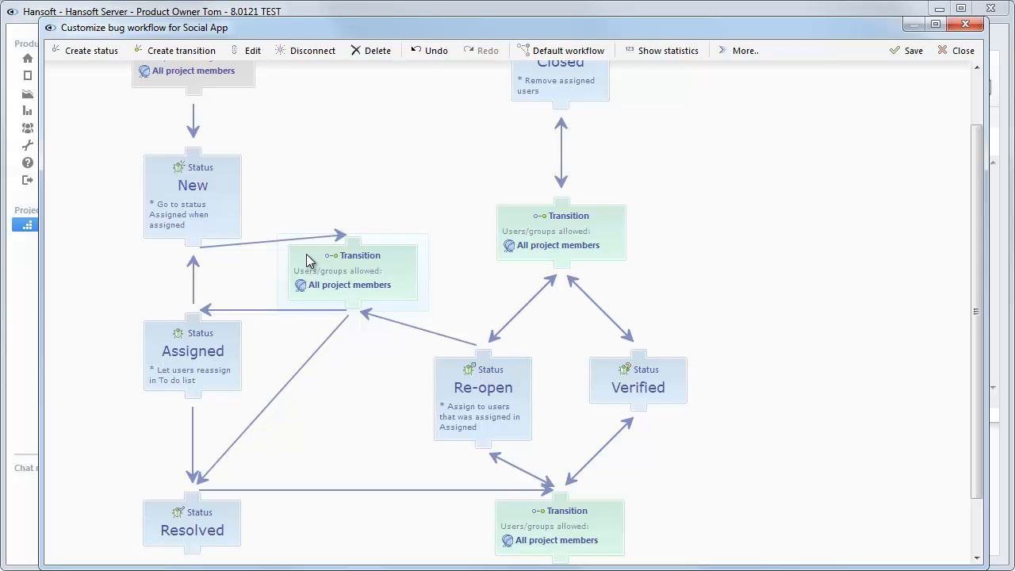
# Try making Detailed description a mandatory field for the New status.
pyautogui.doubleClick(232, 212)
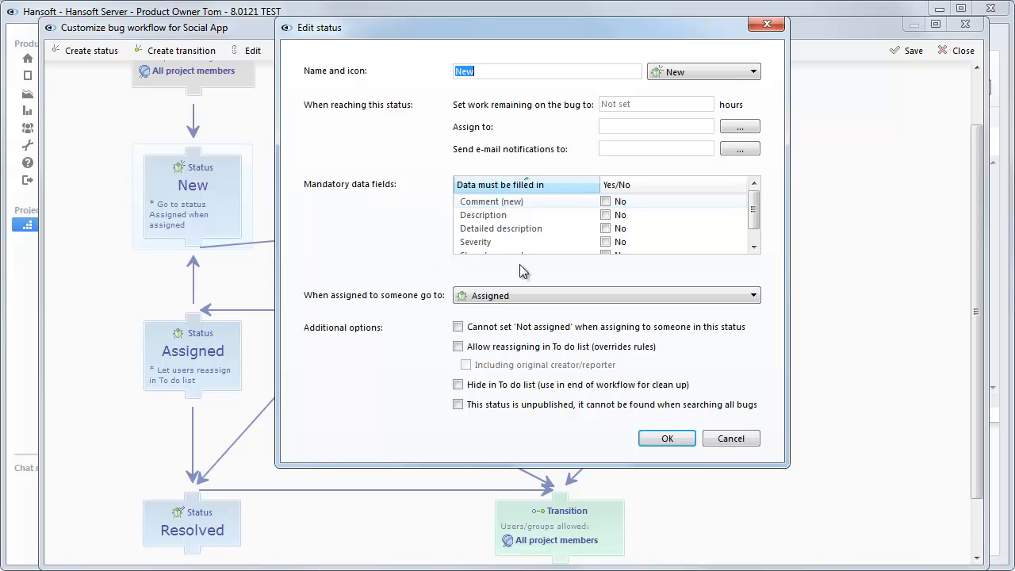
pyautogui.click(607, 229)
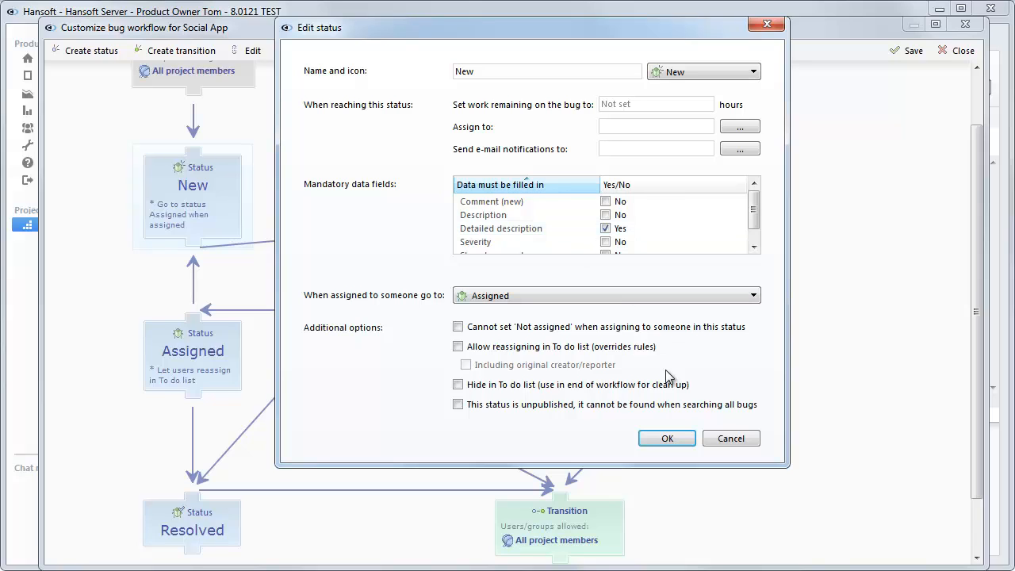
pyautogui.click(731, 439)
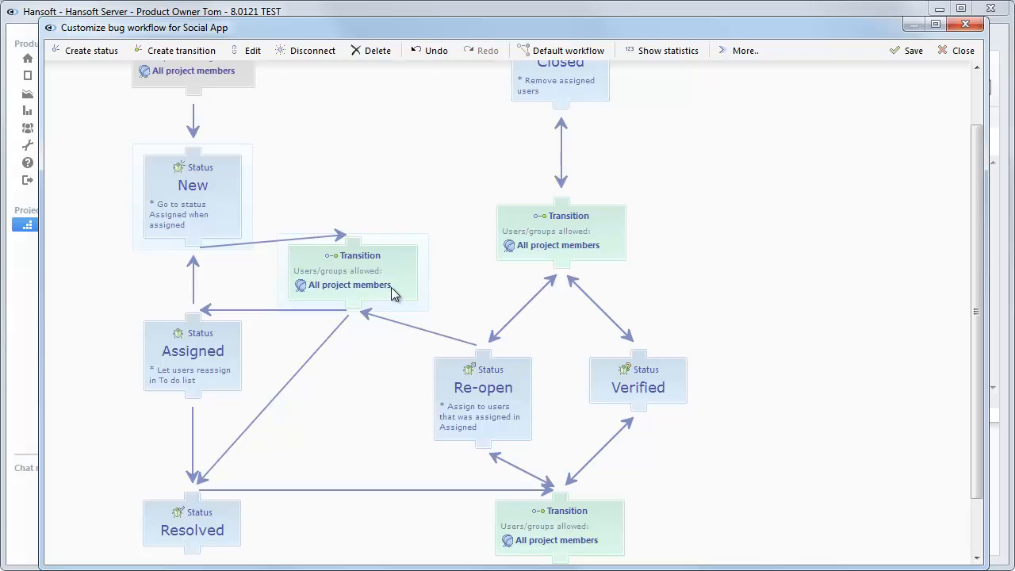
# Review the allowed users, mandatory data fields and enabled actions of the transition leading out of the New status.
pyautogui.doubleClick(394, 293)
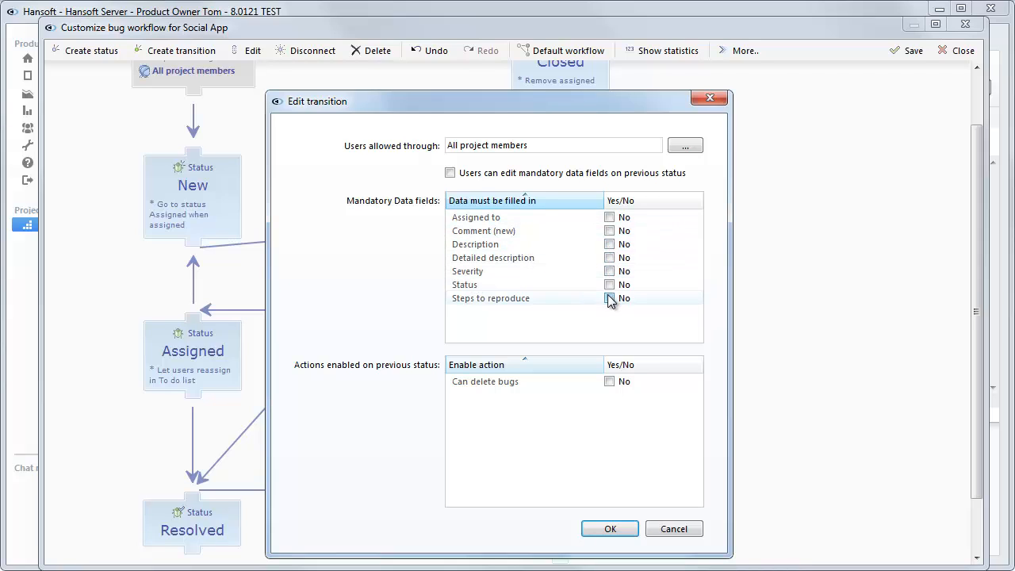
pyautogui.click(615, 532)
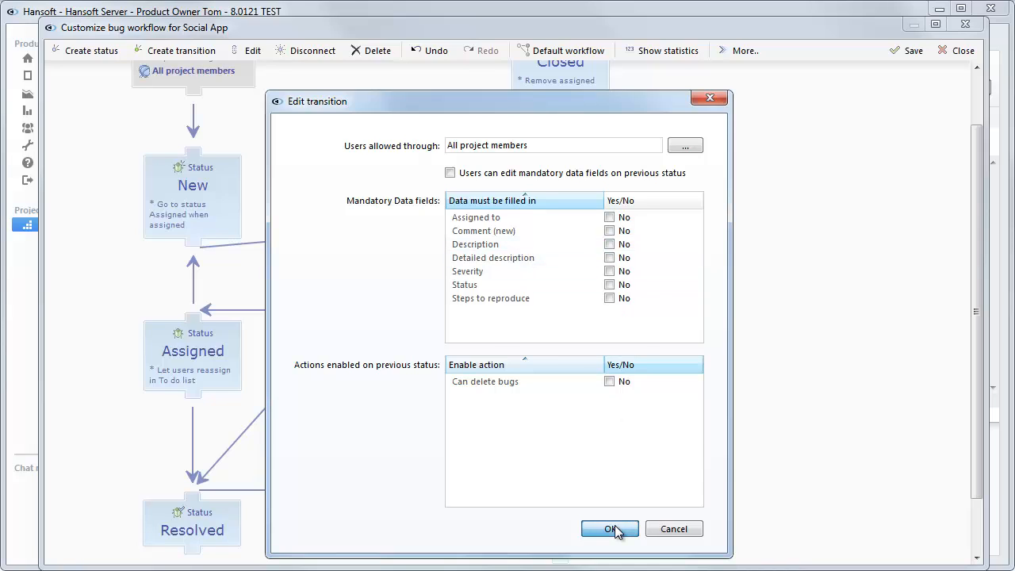
# Create a status named Archive beside Closed, hidden in the To do list and unpublished so searches of all bugs cannot find it.
pyautogui.scroll(3, 706, 441)
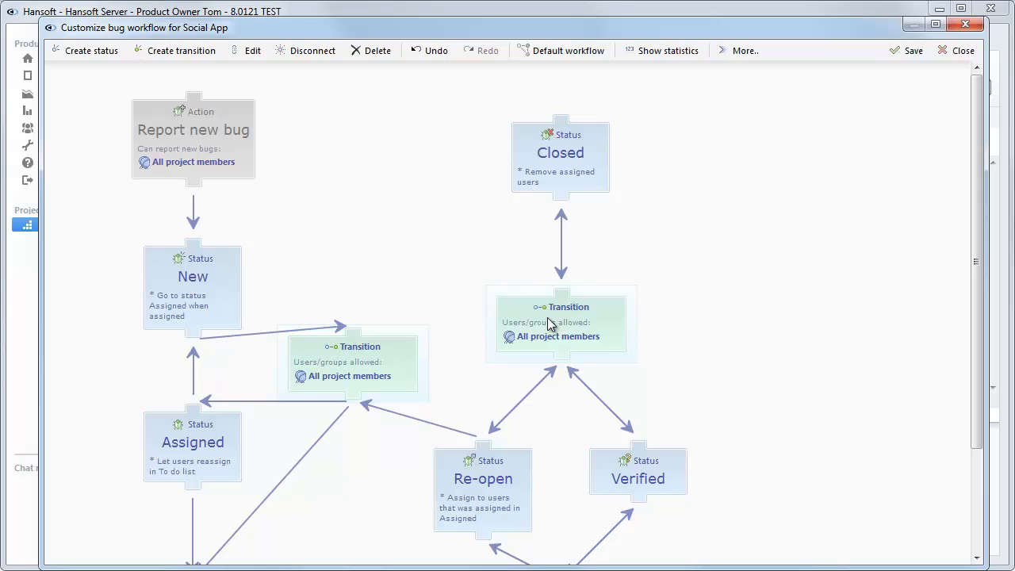
pyautogui.click(98, 56)
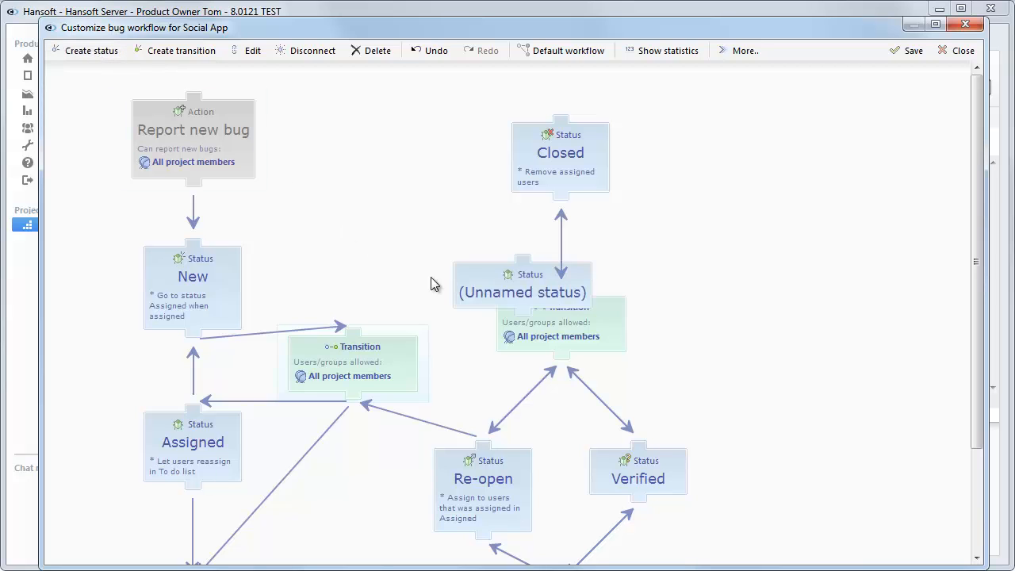
pyautogui.click(720, 155)
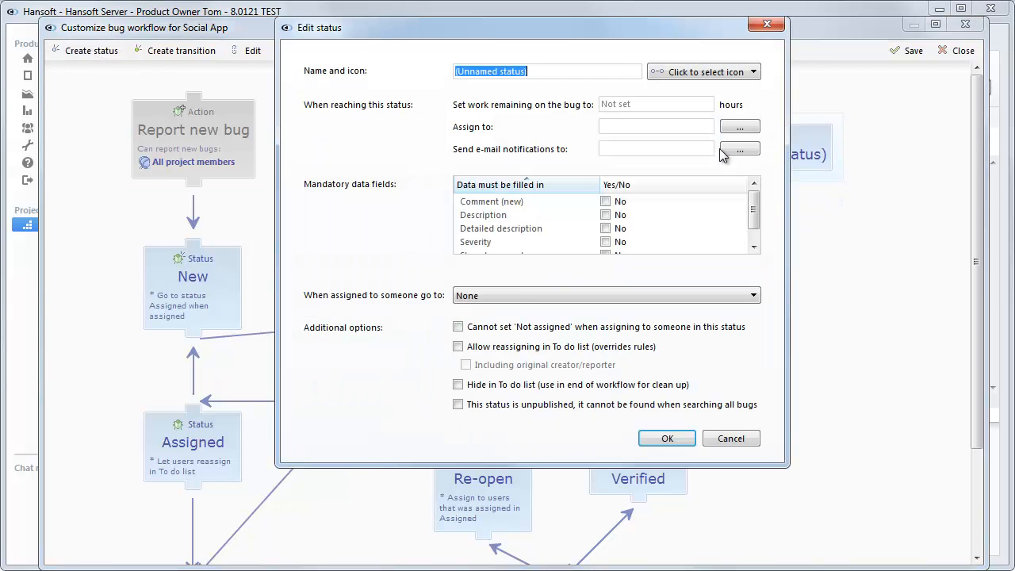
pyautogui.write('Archive')
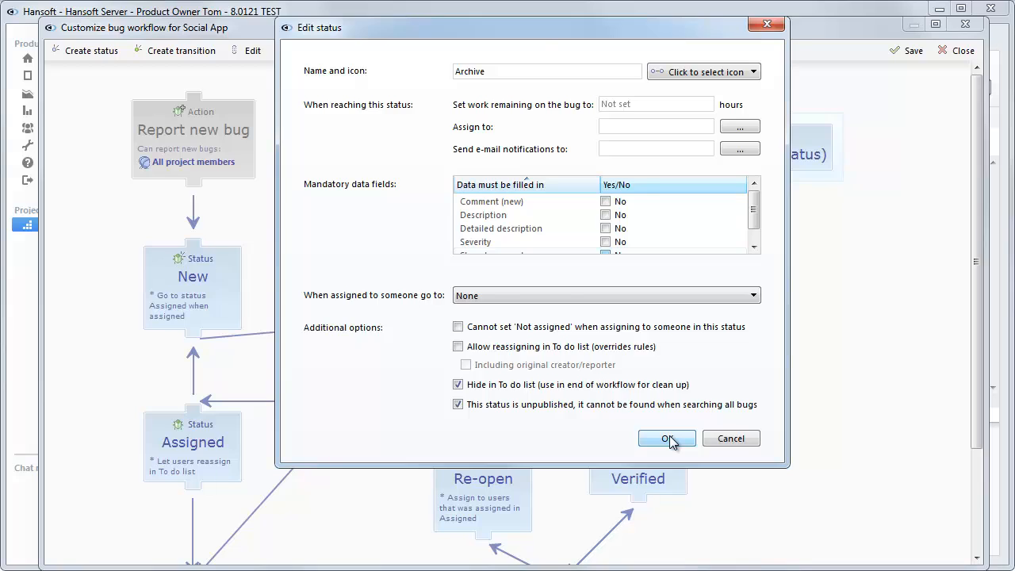
pyautogui.click(668, 439)
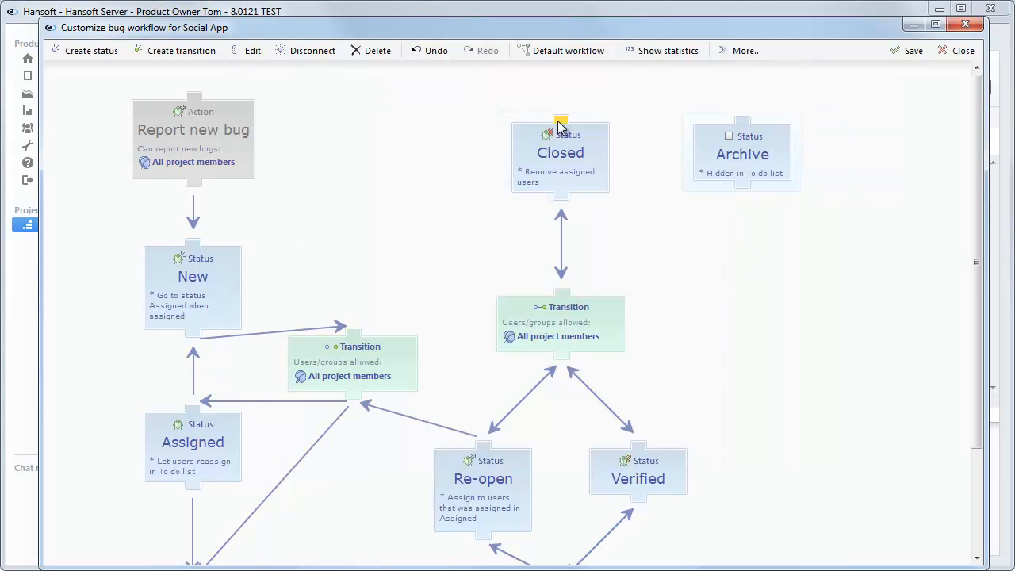
# Connect the Closed status to the Archive status and save the bug workflow.
pyautogui.moveTo(561, 120); pyautogui.dragTo(743, 121)
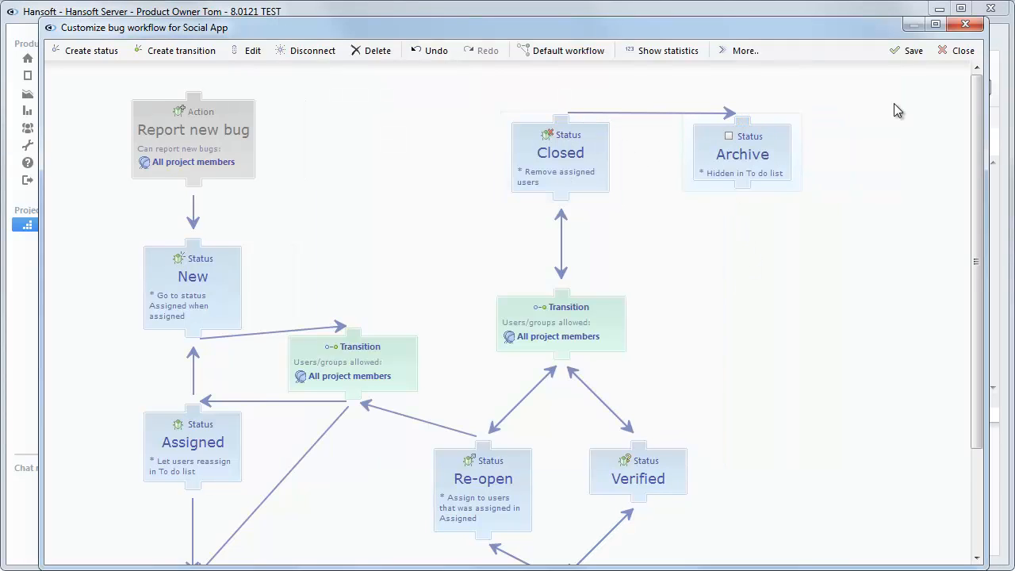
pyautogui.click(916, 52)
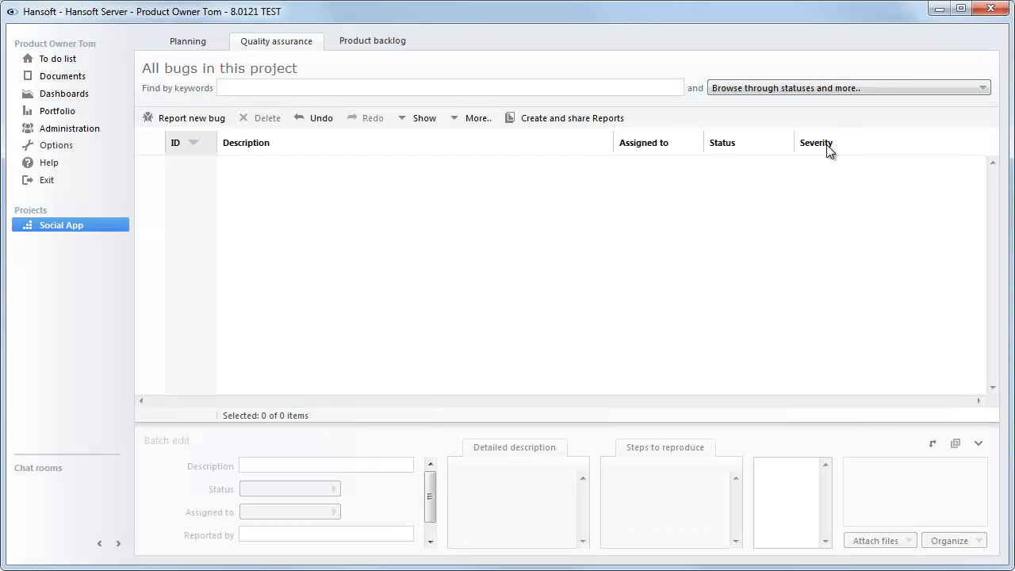
# Report six new unnamed bugs in the project.
pyautogui.click(222, 119)
pyautogui.click(214, 118)
pyautogui.click(214, 118)
pyautogui.click(214, 118)
pyautogui.click(214, 118)
pyautogui.click(214, 119)
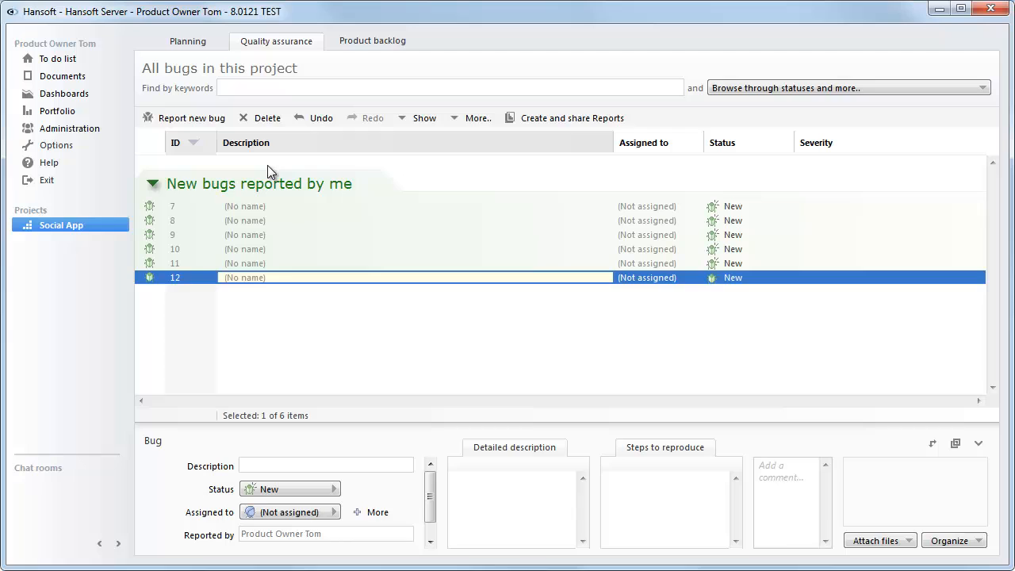
# Set the description of the first two new bugs to "crash".
pyautogui.click(294, 205)
pyautogui.click(294, 206)
pyautogui.write('crash')
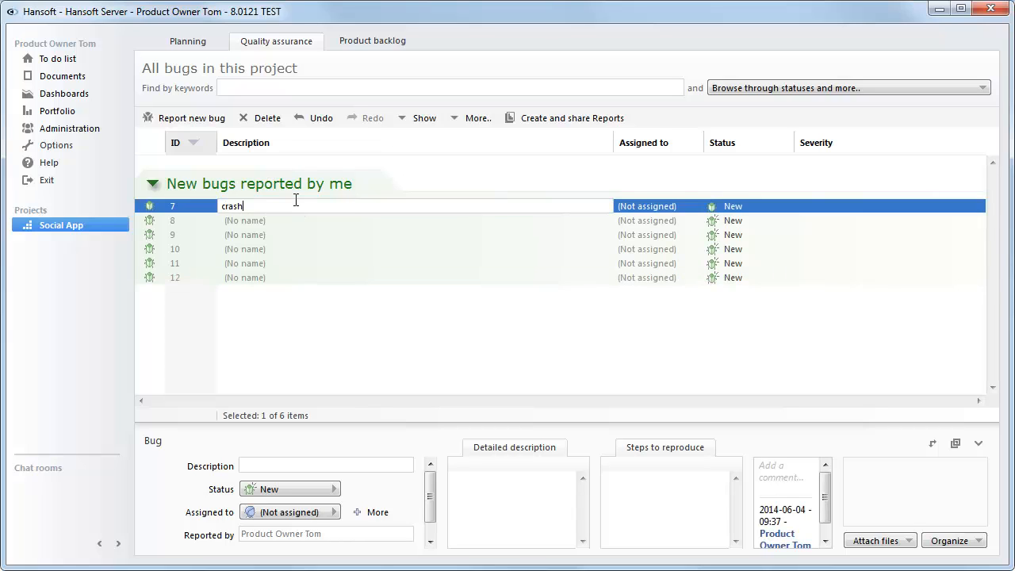
pyautogui.press('Return')
pyautogui.write('crash')
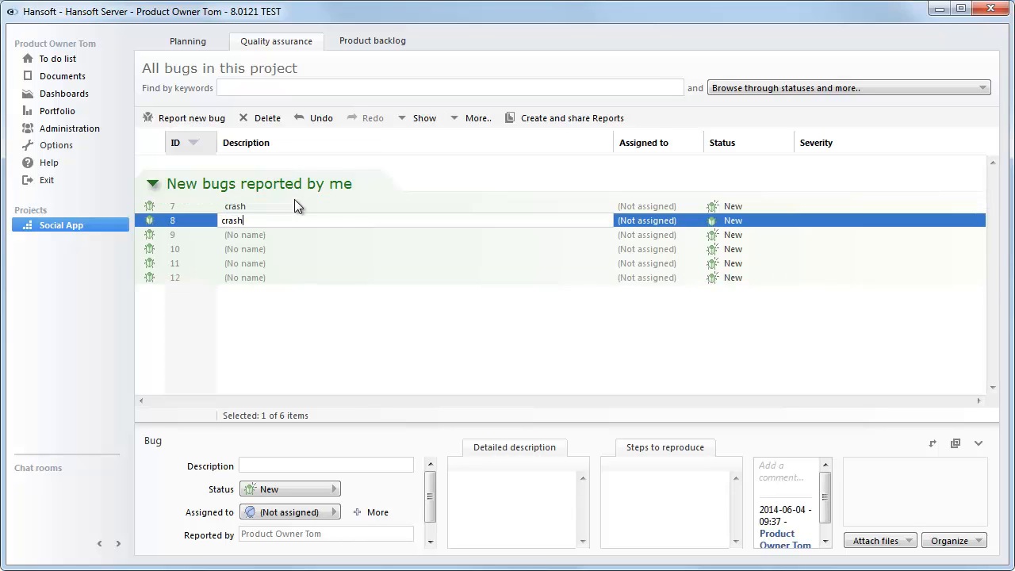
pyautogui.click(319, 317)
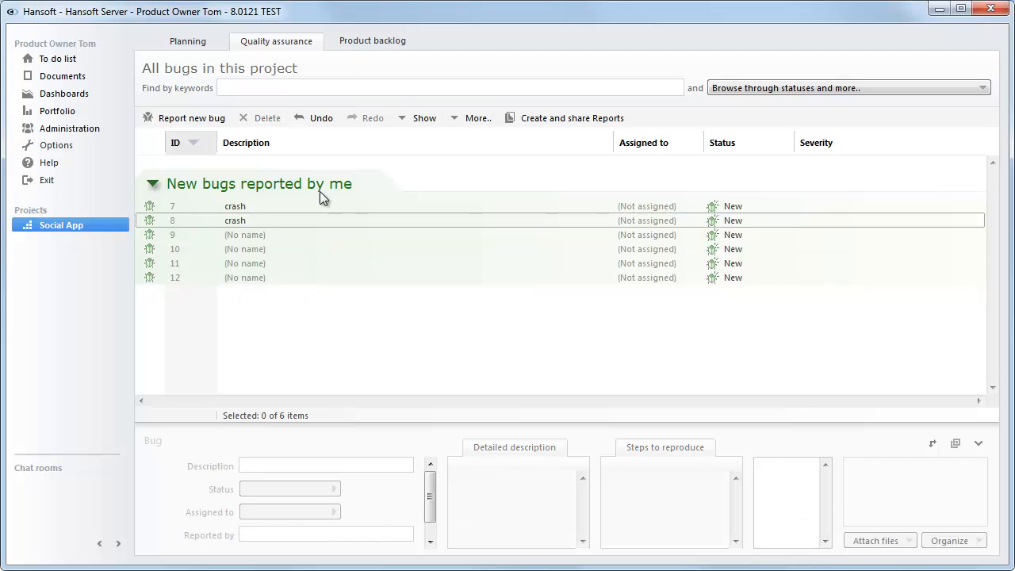
# Search the project's bugs for the keyword "crash" and clear the keyword again.
pyautogui.click(332, 82)
pyautogui.write('crash')
pyautogui.press('Return')
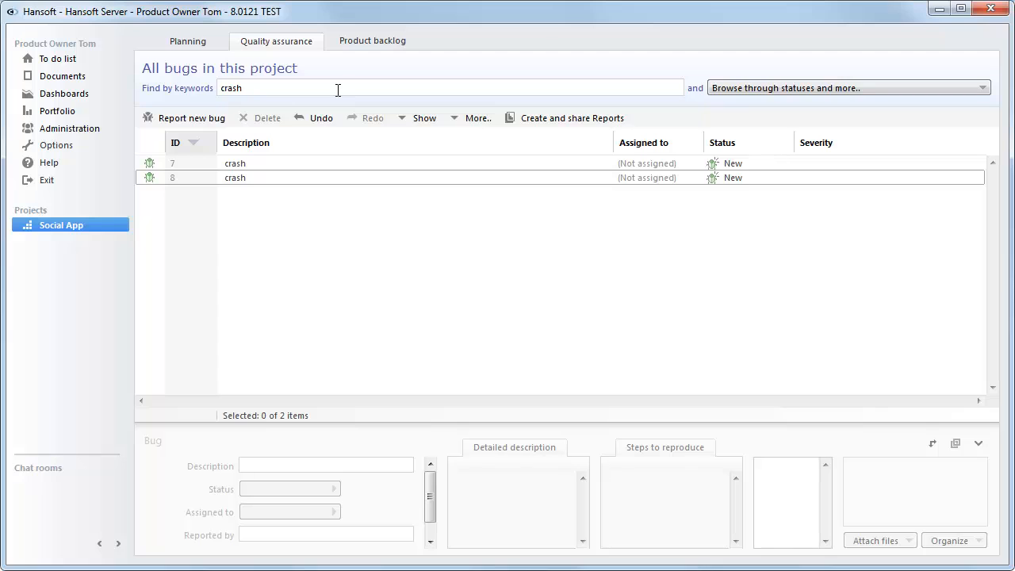
pyautogui.press('BackSpace')
pyautogui.press('BackSpace')
pyautogui.press('BackSpace')
pyautogui.press('BackSpace')
pyautogui.press('BackSpace')
# Set the status of both crash bugs to Archive in one batch edit.
pyautogui.click(725, 164)
pyautogui.keyDown('ctrl'); pyautogui.click(730, 178); pyautogui.keyUp('ctrl')
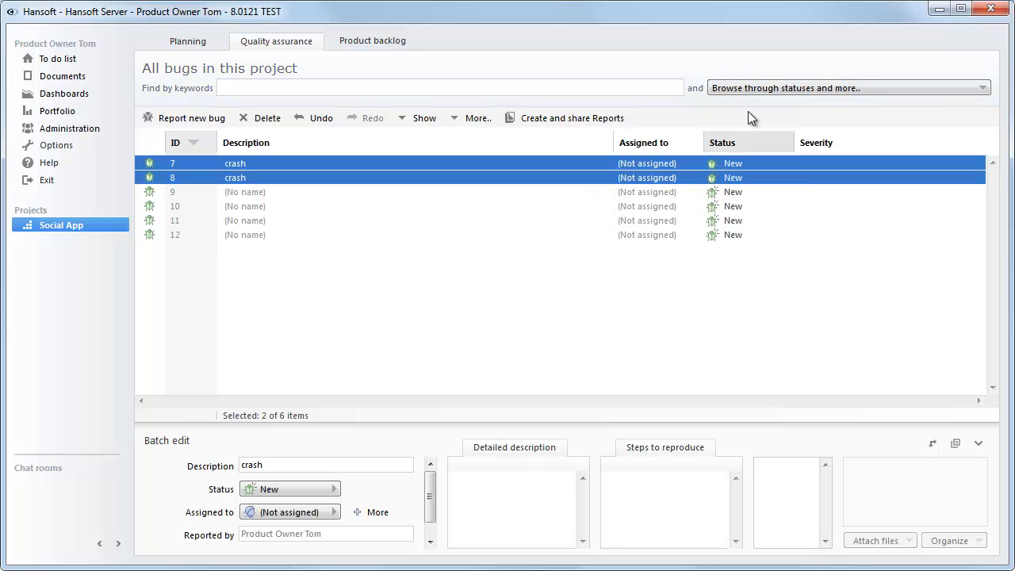
pyautogui.click(327, 490)
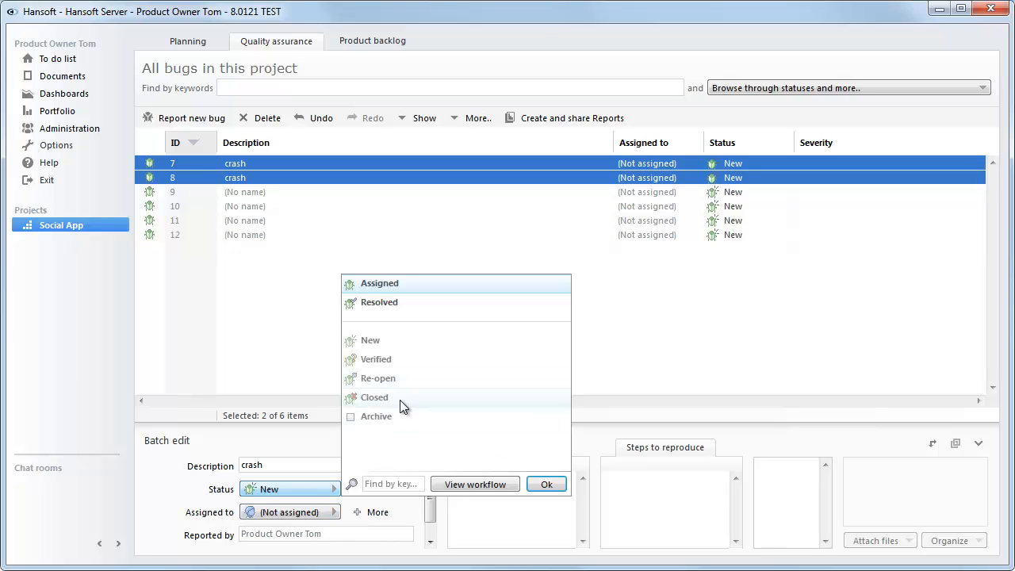
pyautogui.click(400, 416)
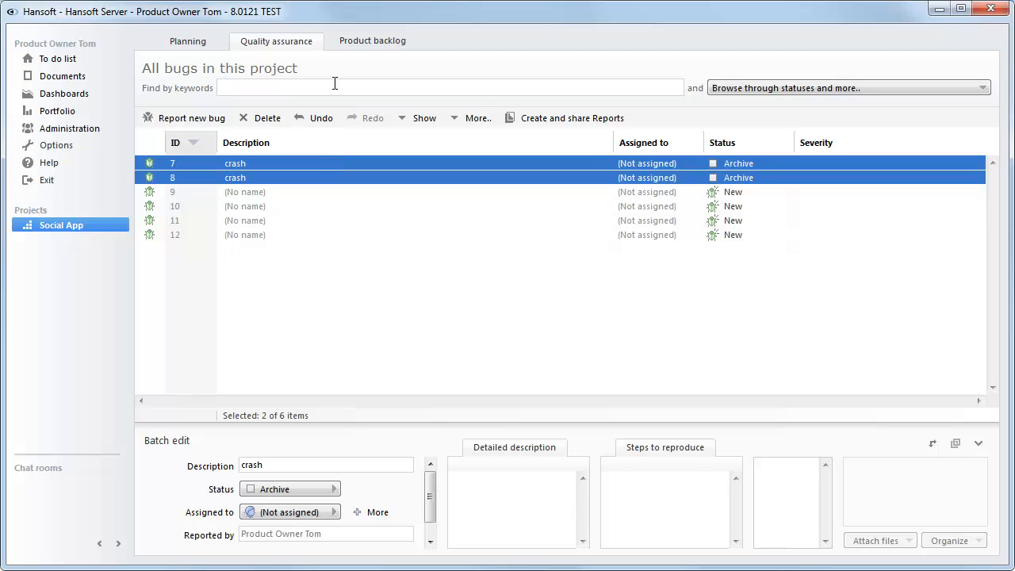
# Search the bugs for the keyword "crash" and limit the results to the Archive status.
pyautogui.write('crash')
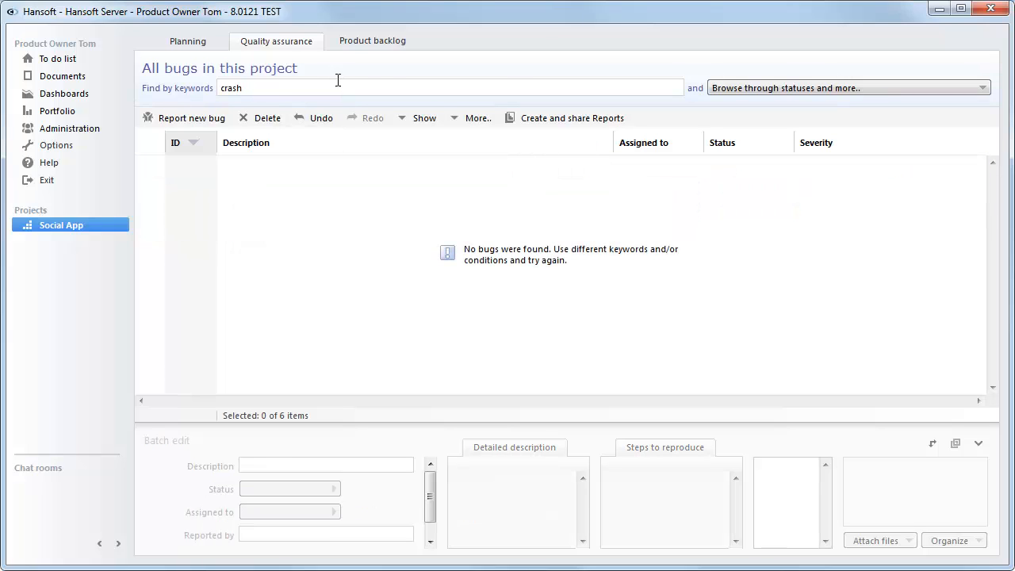
pyautogui.click(855, 84)
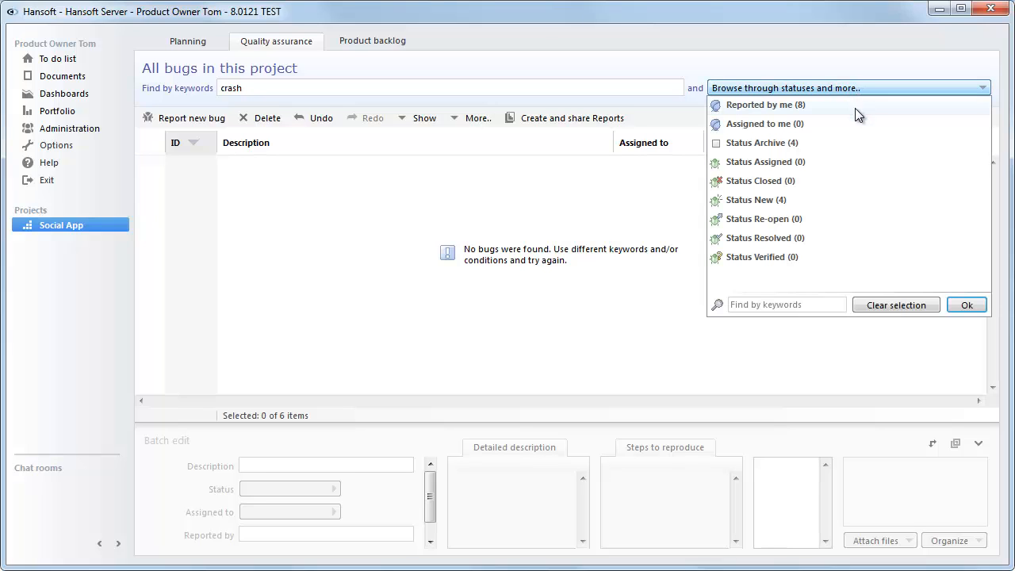
pyautogui.click(853, 141)
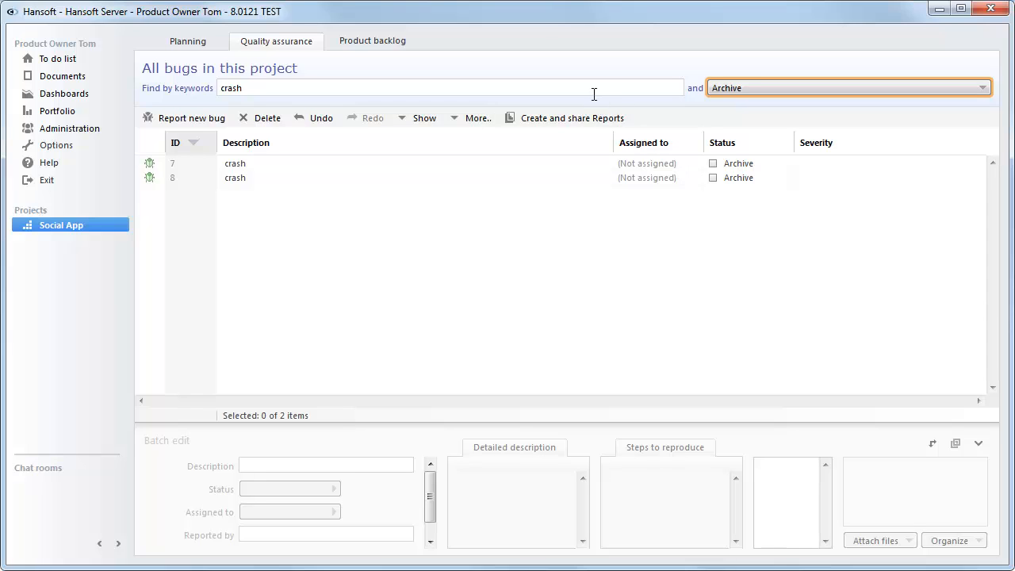
# Remove the search keyword so that only the Archive status filter applies to the bug list.
pyautogui.moveTo(247, 92); pyautogui.dragTo(219, 92)
pyautogui.press('BackSpace')
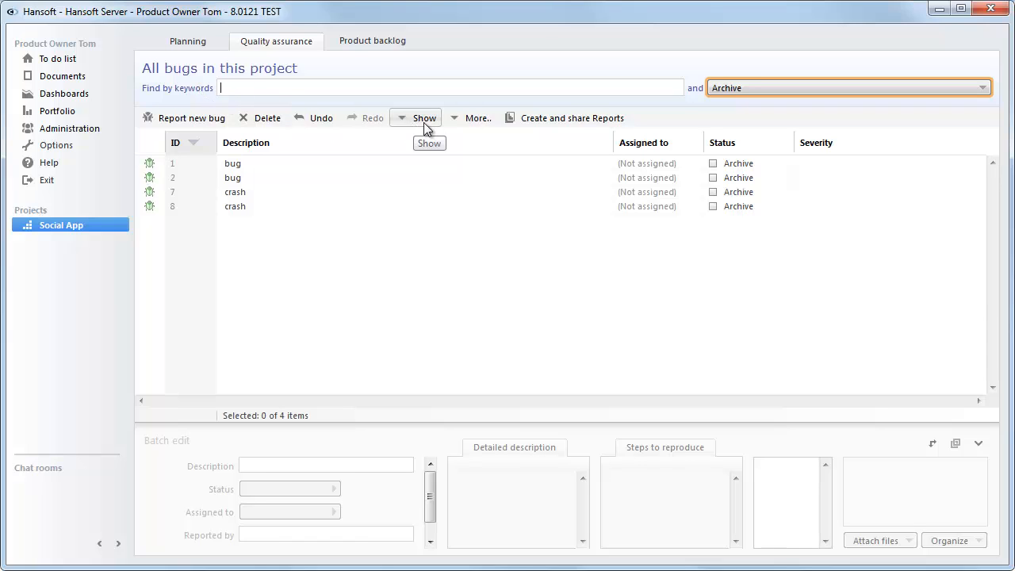
# Start a new detailed access and restriction rule with the rule type "Give access to..".
pyautogui.click(464, 121)
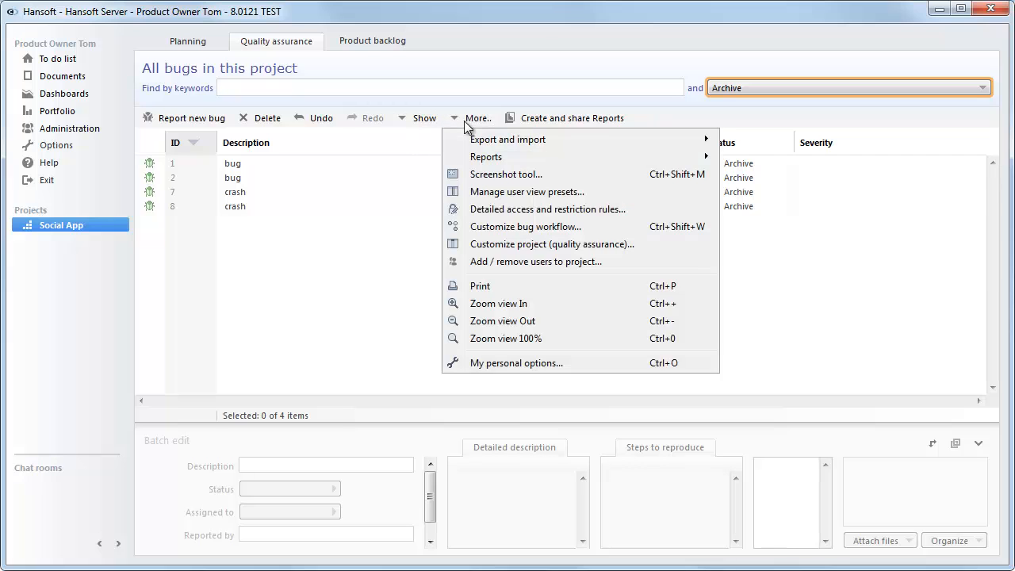
pyautogui.click(505, 210)
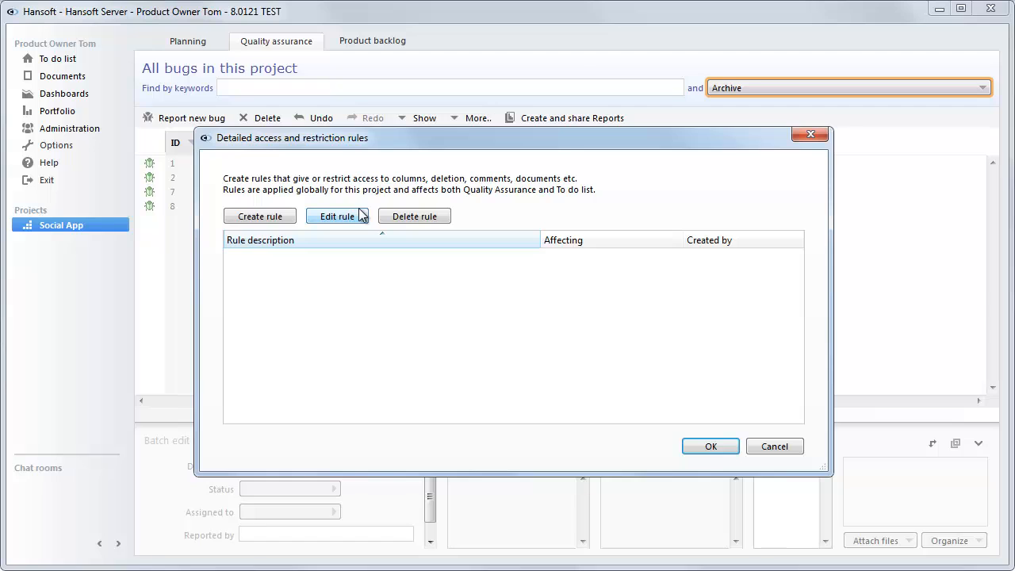
pyautogui.click(294, 219)
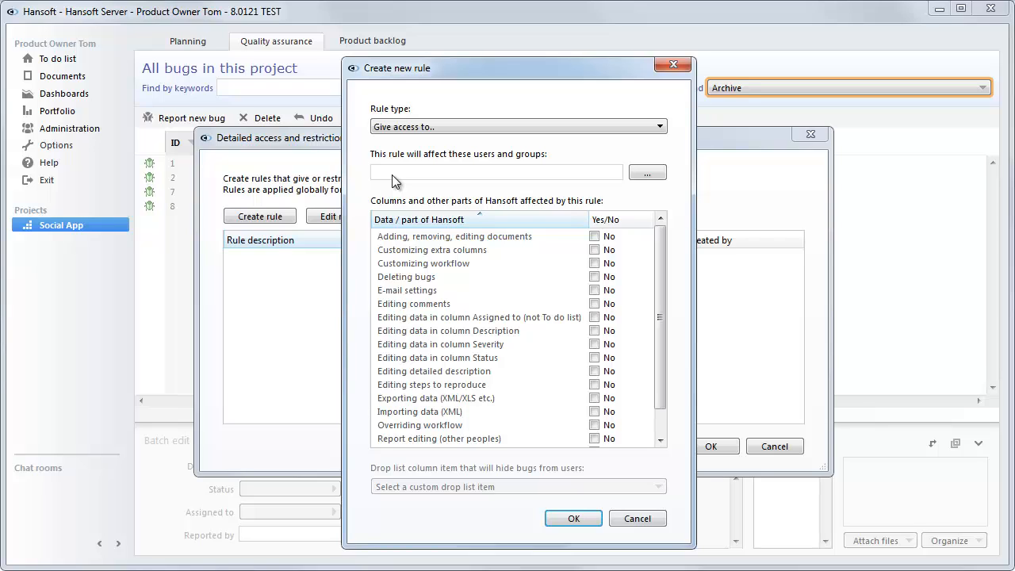
pyautogui.click(421, 127)
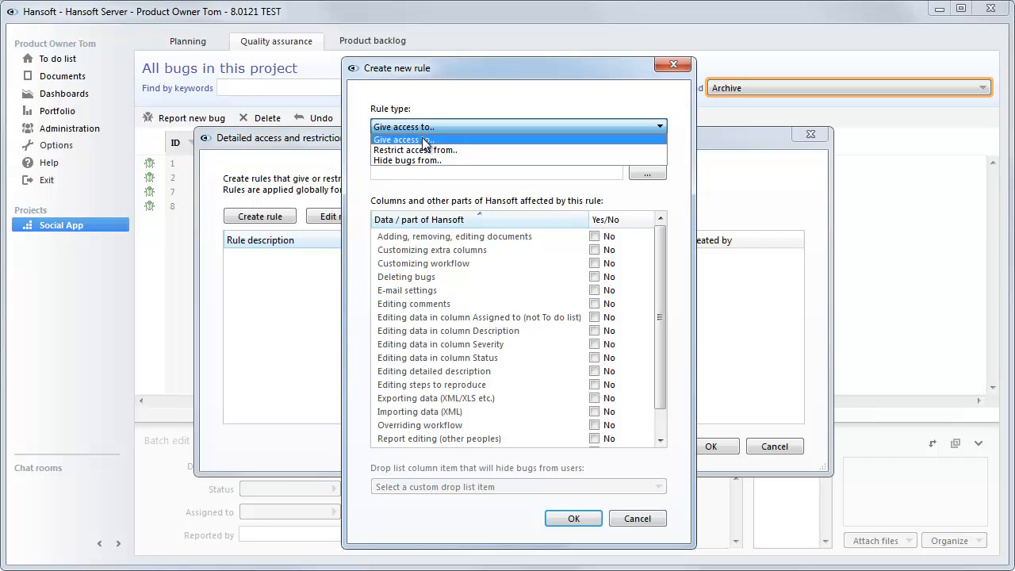
pyautogui.click(425, 140)
# Make the new access rule affect only the lead QA user.
pyautogui.click(641, 175)
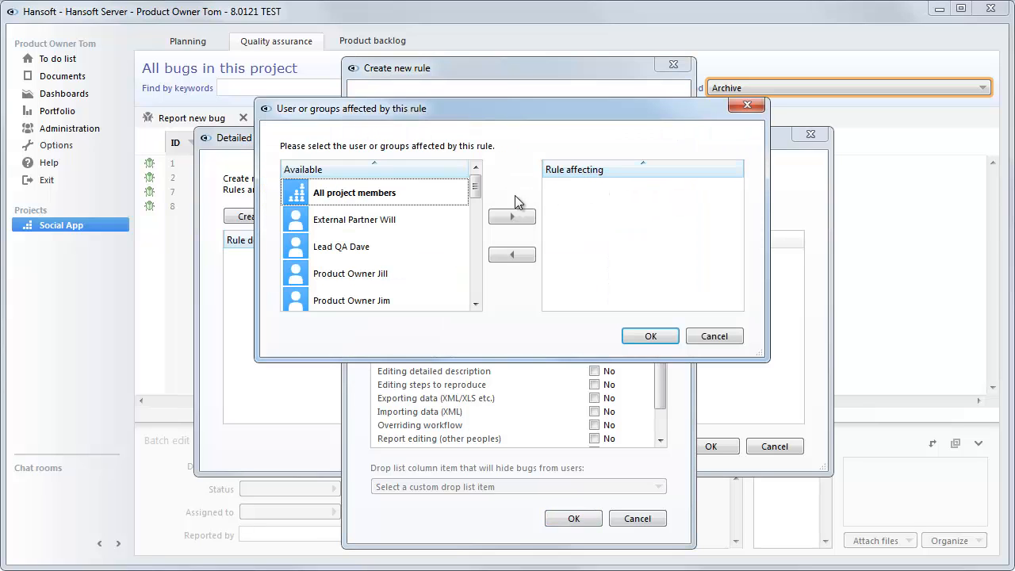
pyautogui.scroll(-4, 424, 224)
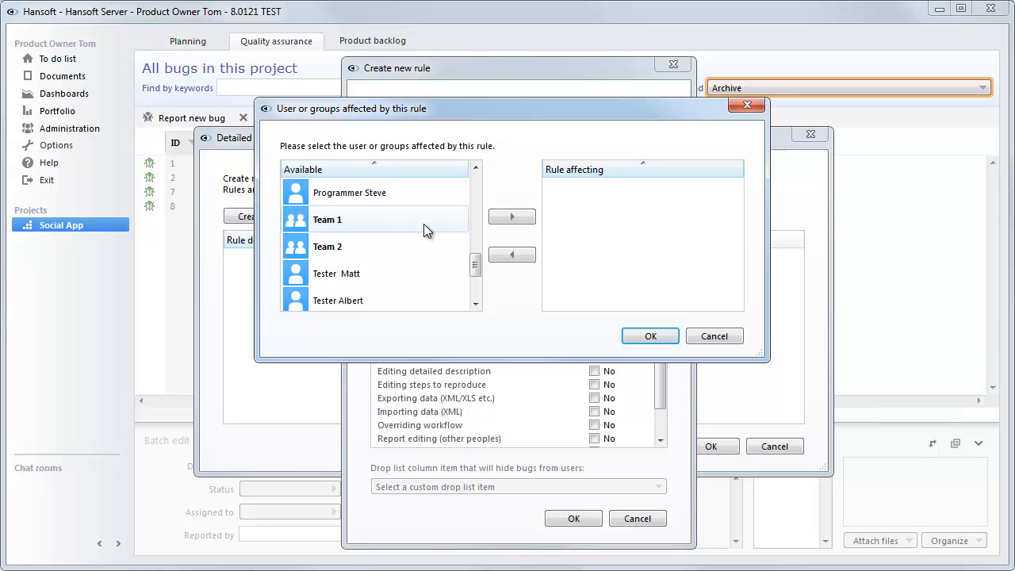
pyautogui.scroll(-1, 424, 223)
pyautogui.scroll(2, 423, 224)
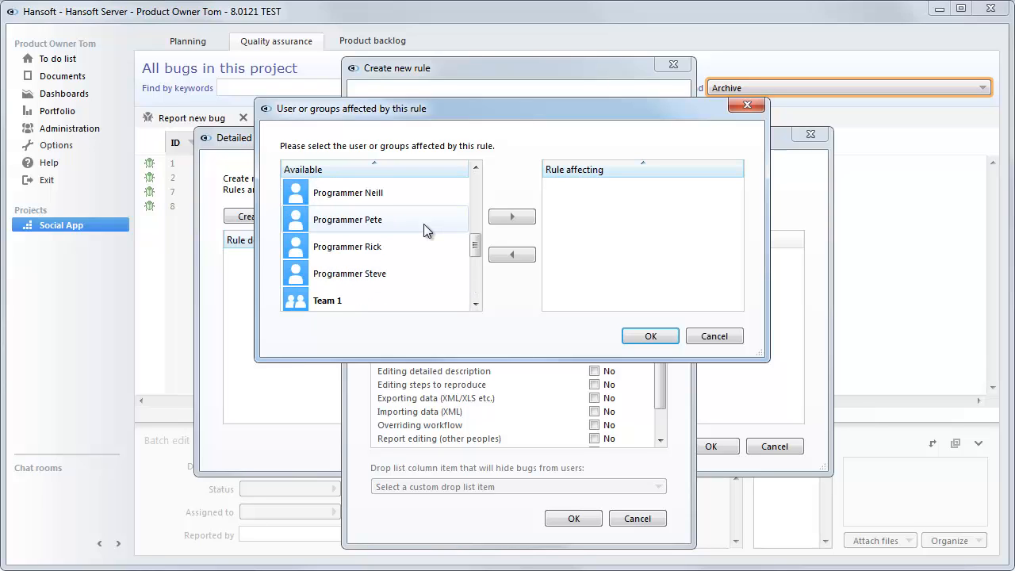
pyautogui.scroll(2, 423, 223)
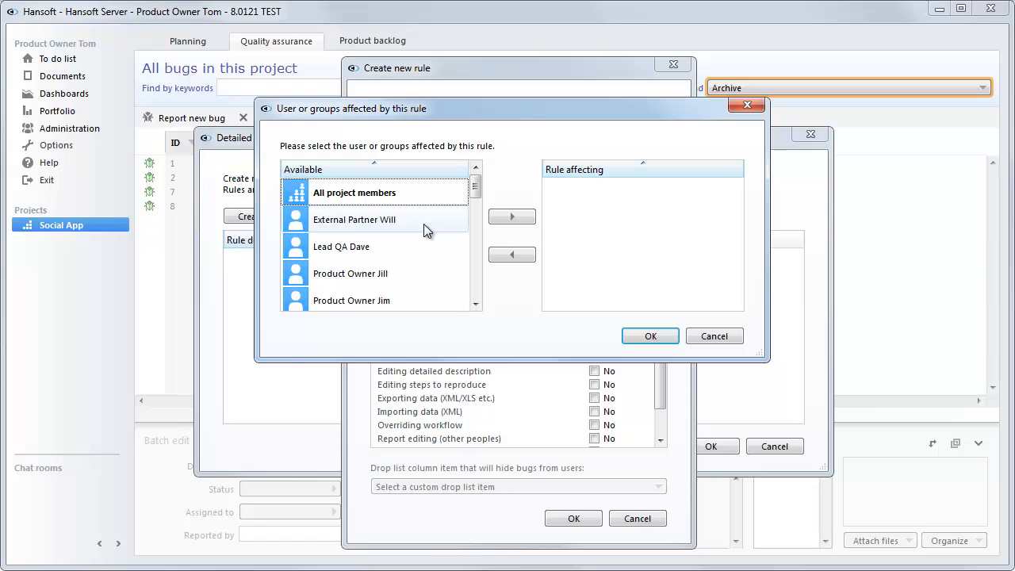
pyautogui.moveTo(424, 242); pyautogui.dragTo(634, 272)
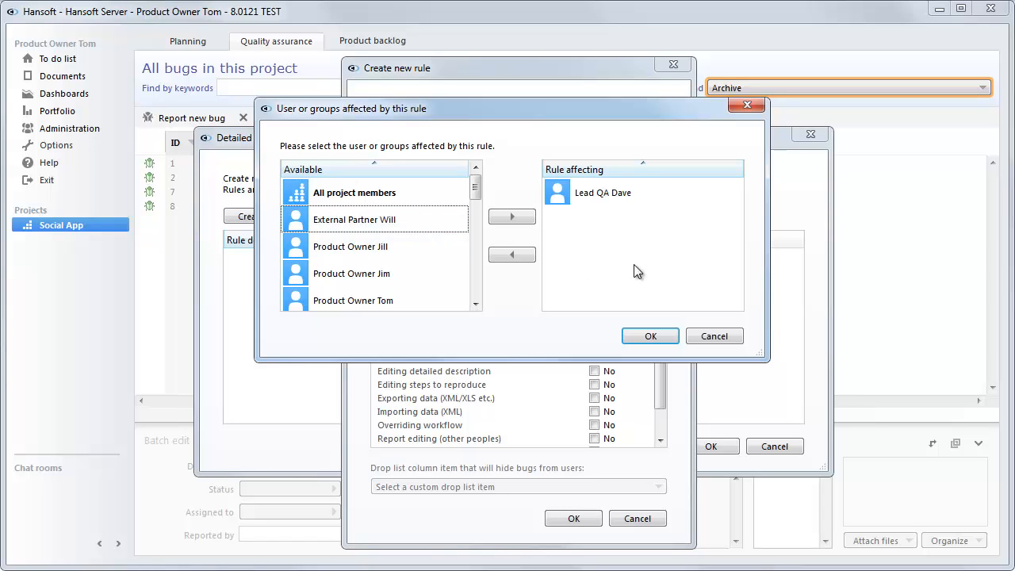
pyautogui.click(646, 335)
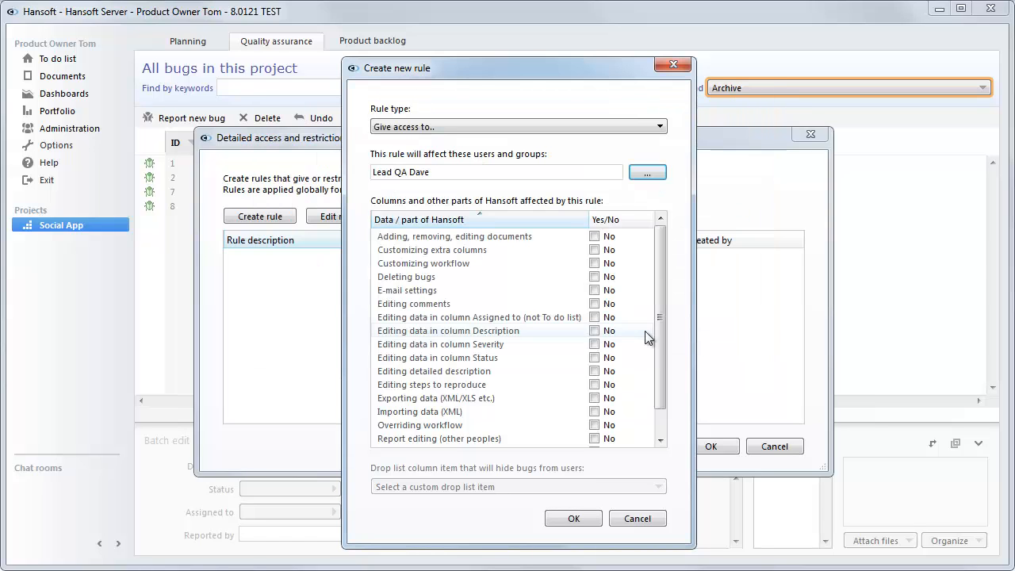
# Include every listed data item and part in the access rule, from editing documents to using the screenshot tool, and save it.
pyautogui.click(594, 236)
pyautogui.click(594, 250)
pyautogui.click(594, 263)
pyautogui.click(594, 277)
pyautogui.click(594, 290)
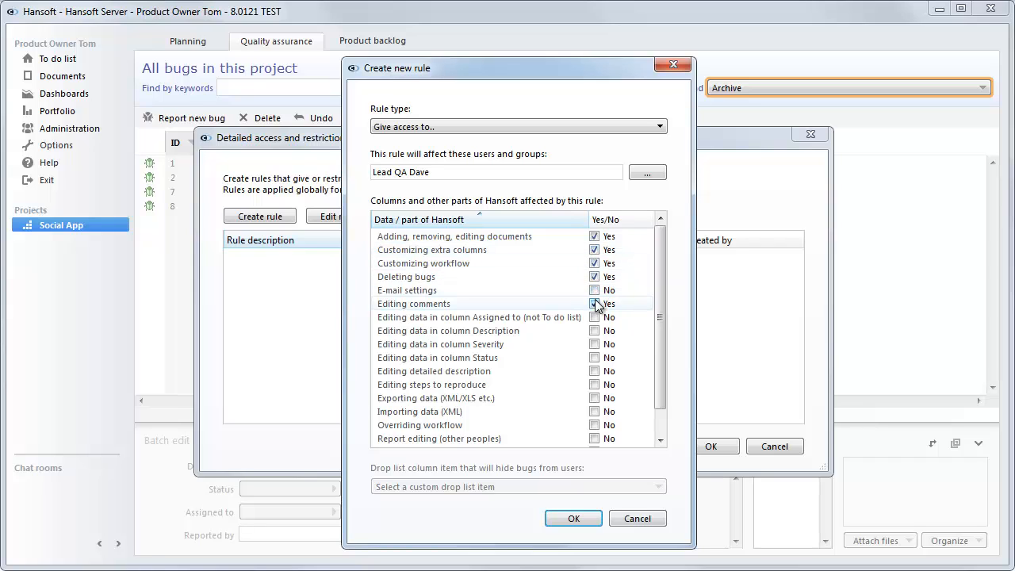
pyautogui.click(594, 304)
pyautogui.click(595, 317)
pyautogui.click(594, 331)
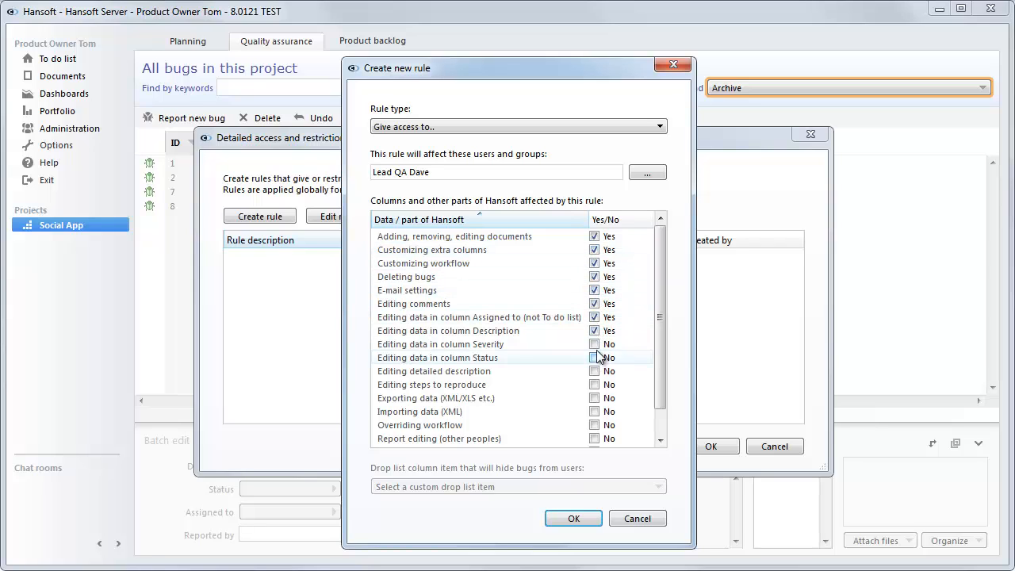
pyautogui.click(595, 344)
pyautogui.click(594, 357)
pyautogui.scroll(-1, 598, 356)
pyautogui.click(594, 347)
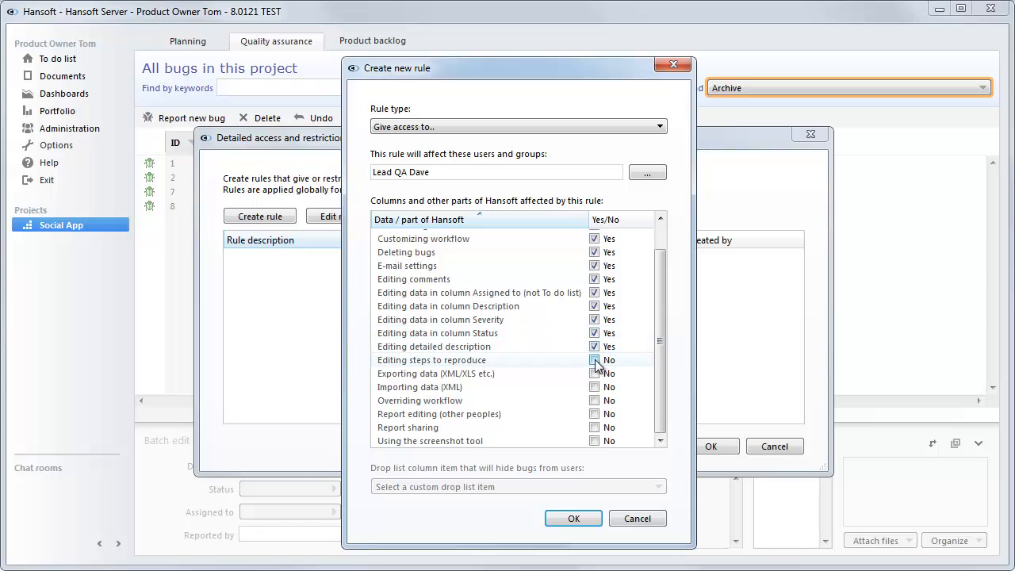
pyautogui.click(594, 360)
pyautogui.click(594, 374)
pyautogui.click(595, 387)
pyautogui.click(594, 400)
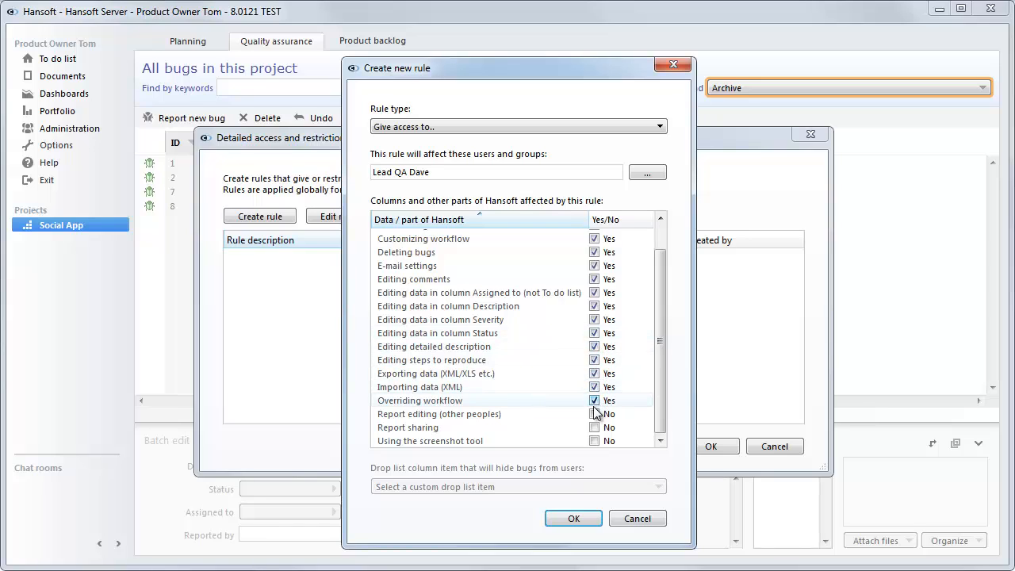
pyautogui.click(594, 414)
pyautogui.click(594, 427)
pyautogui.click(595, 441)
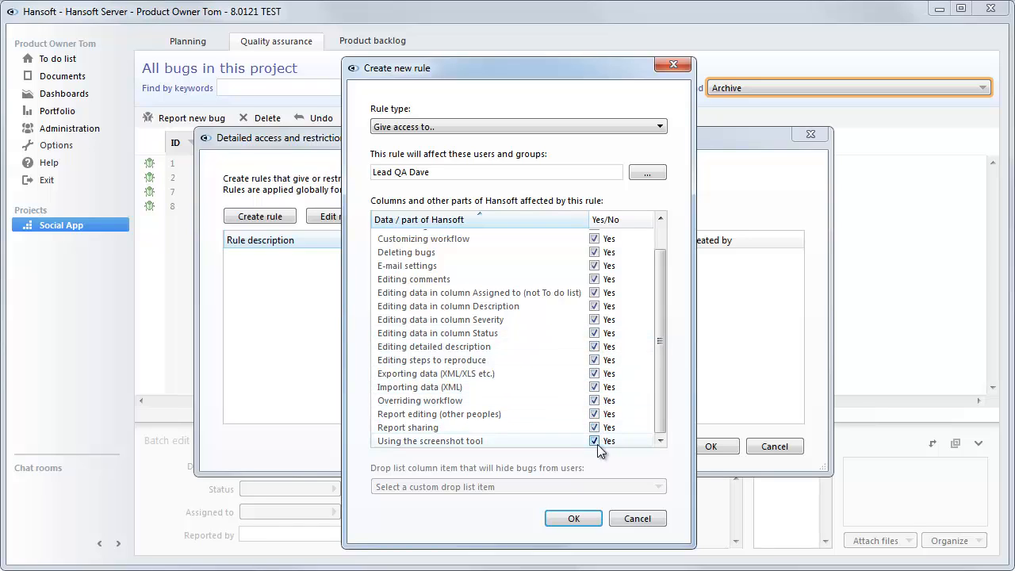
pyautogui.click(586, 519)
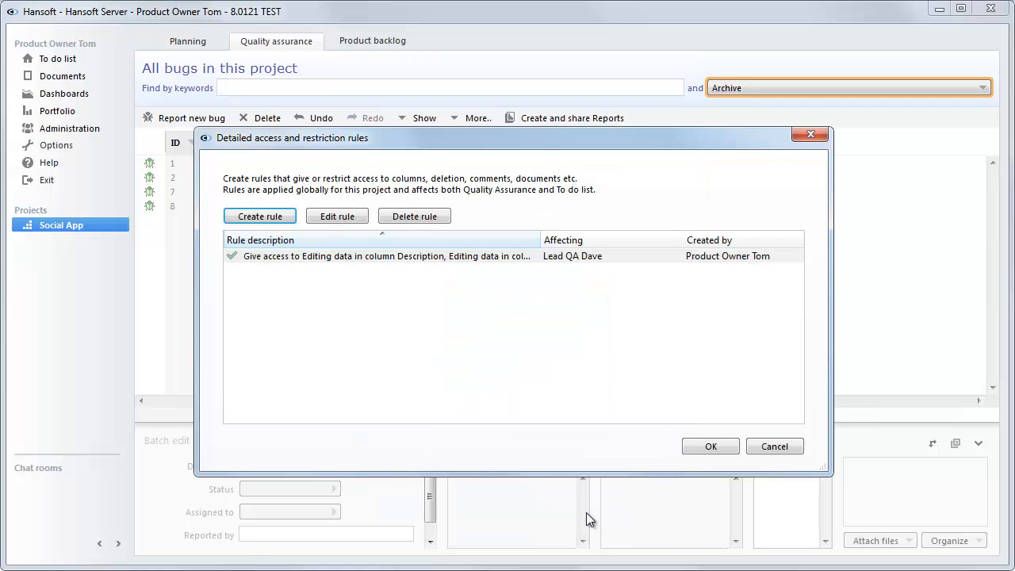
pyautogui.click(709, 446)
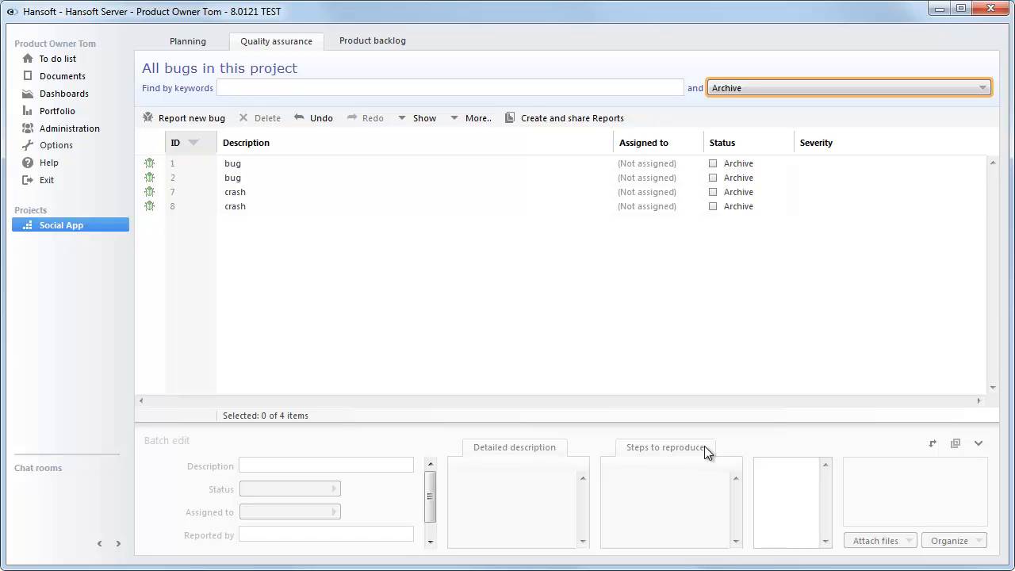
# Start another detailed access and restriction rule of type "Restrict access from.." that affects All project members.
pyautogui.click(452, 119)
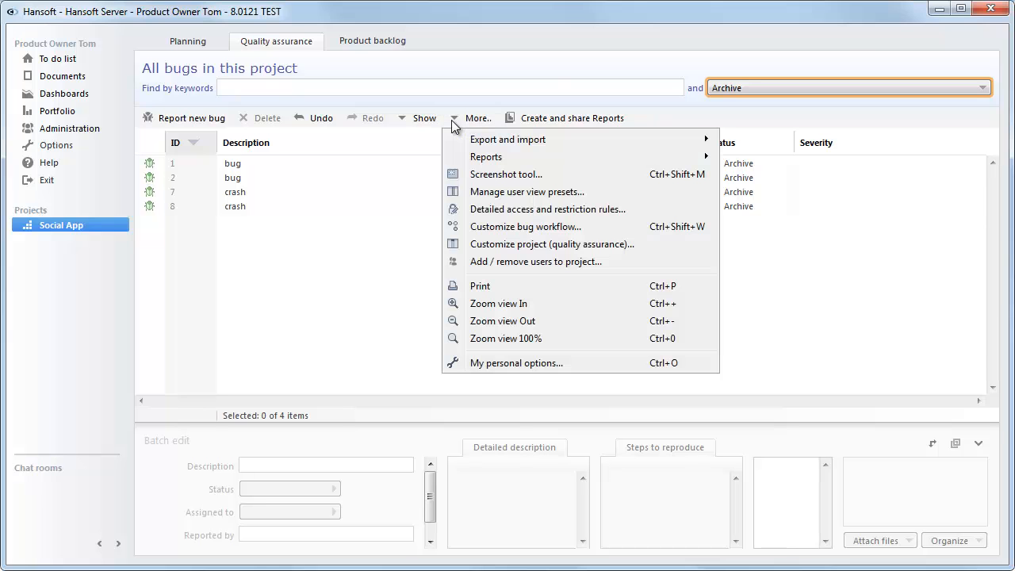
pyautogui.click(491, 206)
pyautogui.click(279, 217)
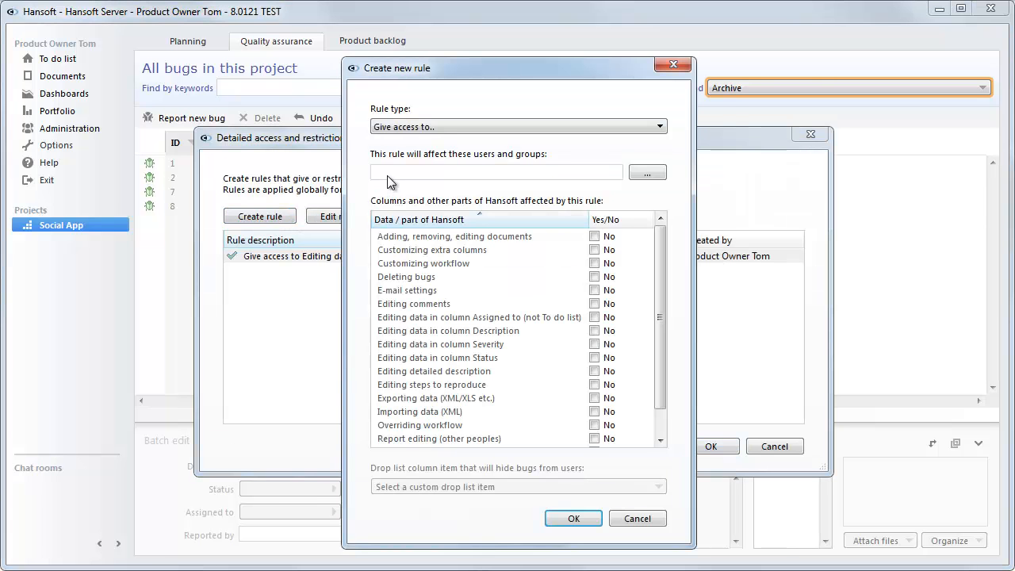
pyautogui.click(411, 128)
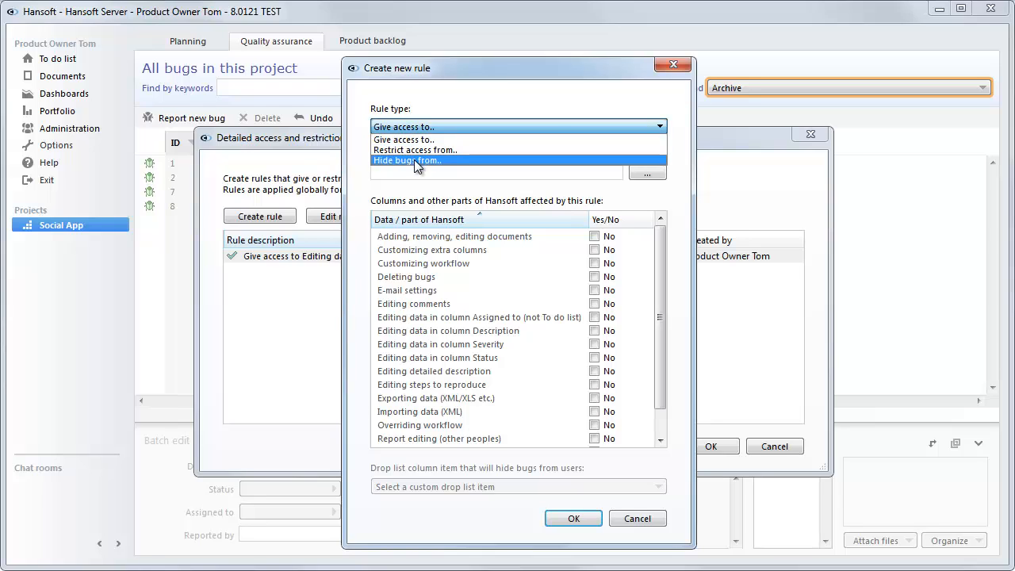
pyautogui.click(415, 150)
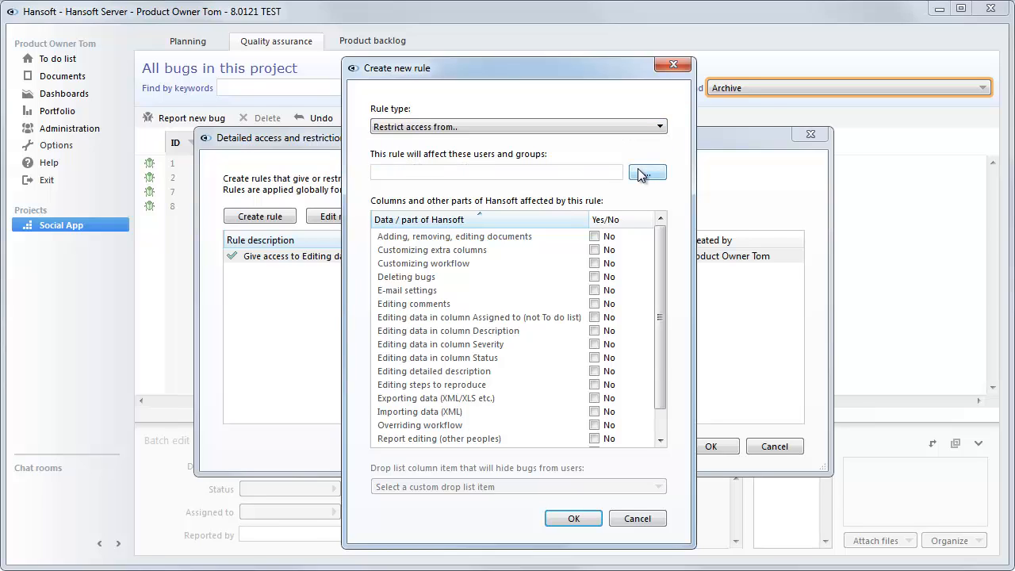
pyautogui.click(647, 172)
pyautogui.doubleClick(441, 193)
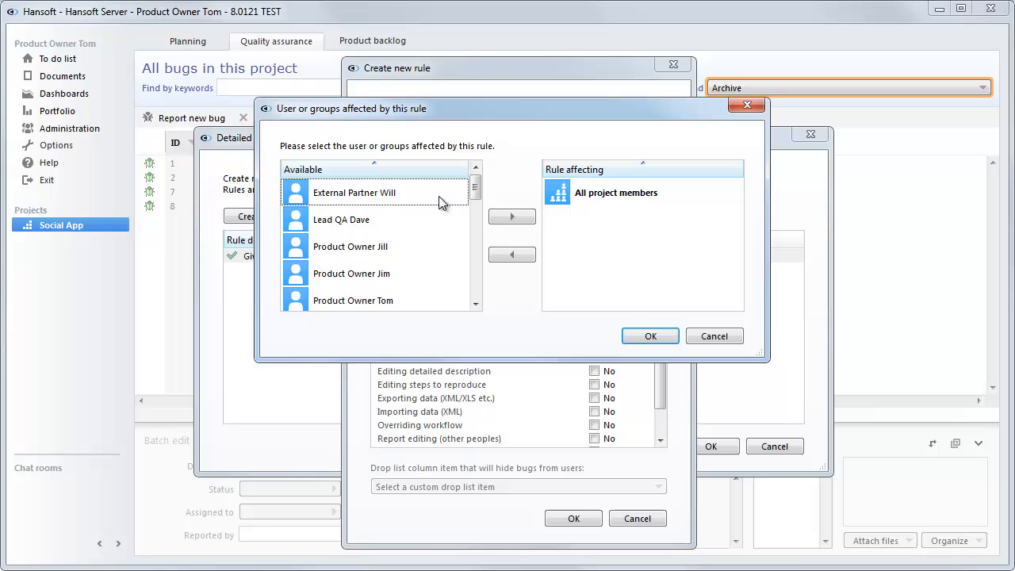
pyautogui.click(647, 339)
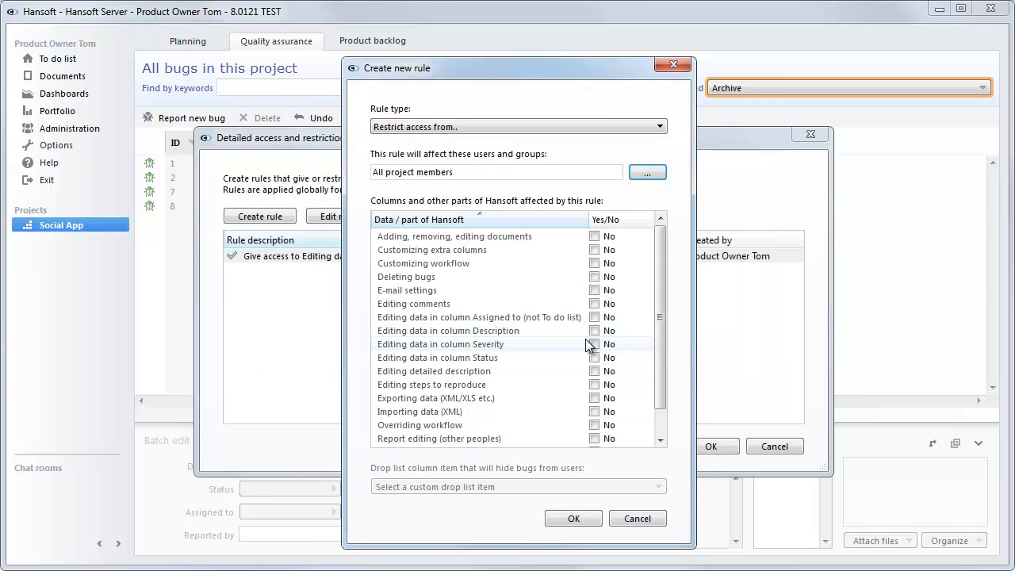
# Restrict access from "Deleting bugs" in the new rule and save the rule set.
pyautogui.click(595, 277)
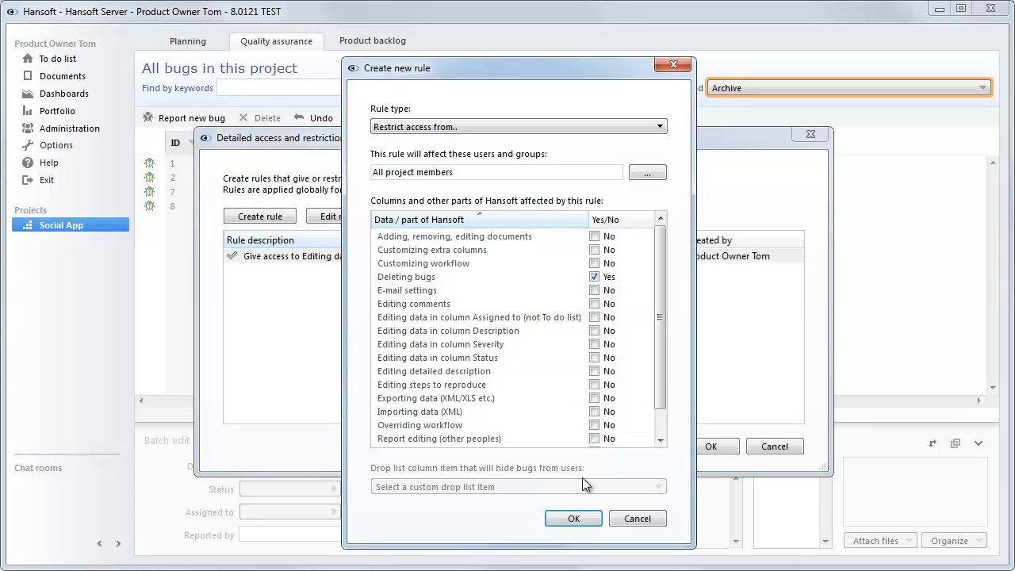
pyautogui.click(581, 519)
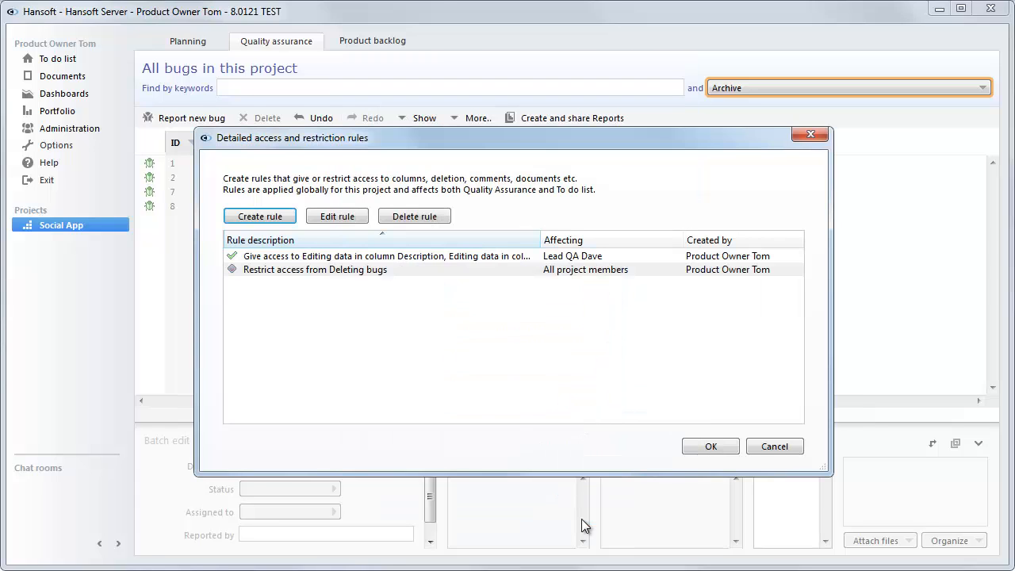
pyautogui.click(701, 446)
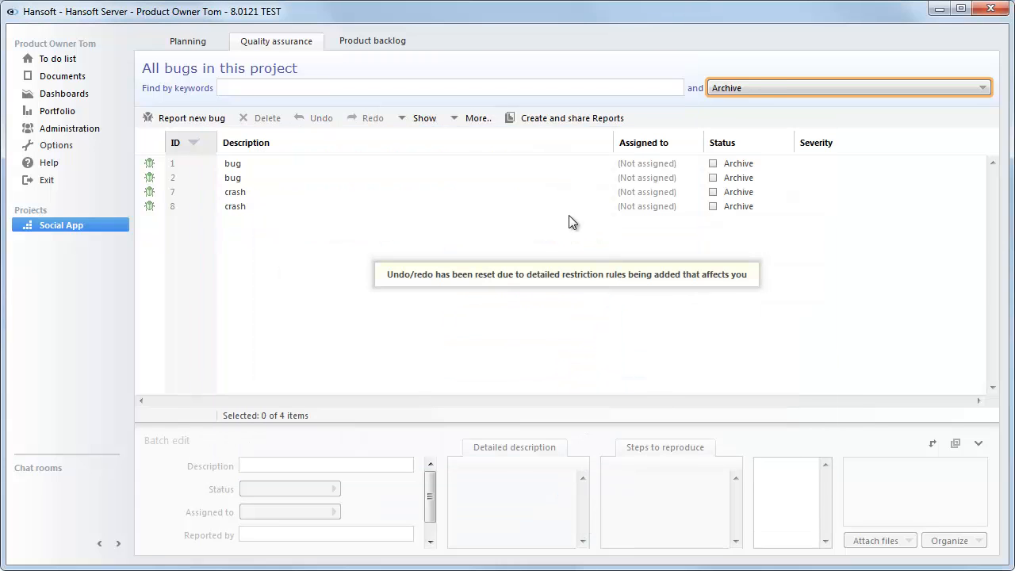
# Try to delete the crash bug with ID 8 to test the deletion restriction.
pyautogui.click(564, 209)
pyautogui.press('Delete')
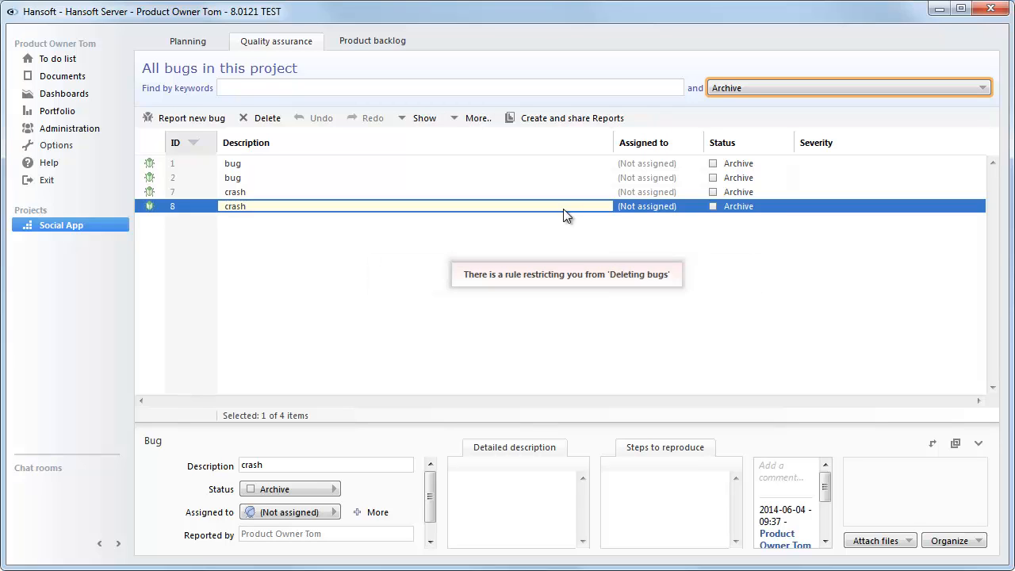